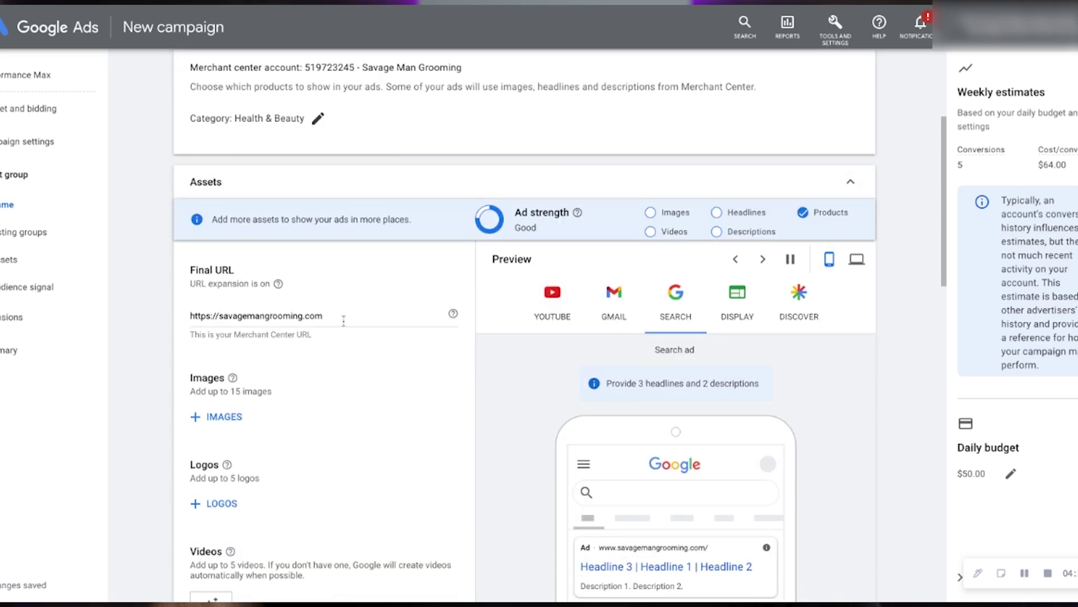
# Step: Add all eleven product images from the asset library to the asset group, leaving out black logo.png
pyautogui.scroll(-3, 343, 320)
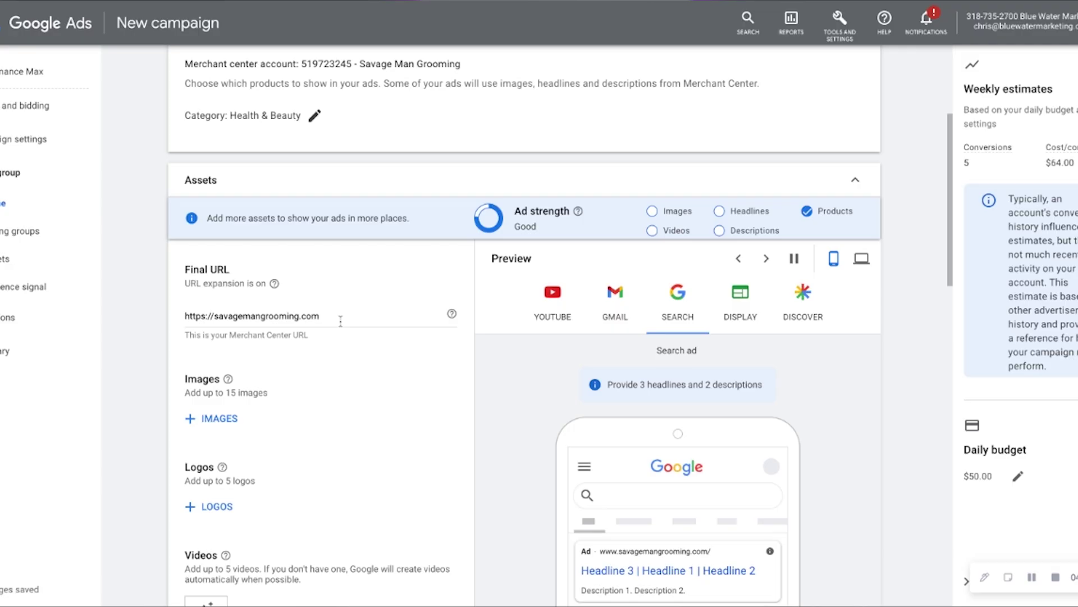
pyautogui.scroll(-2, 340, 321)
pyautogui.click(221, 317)
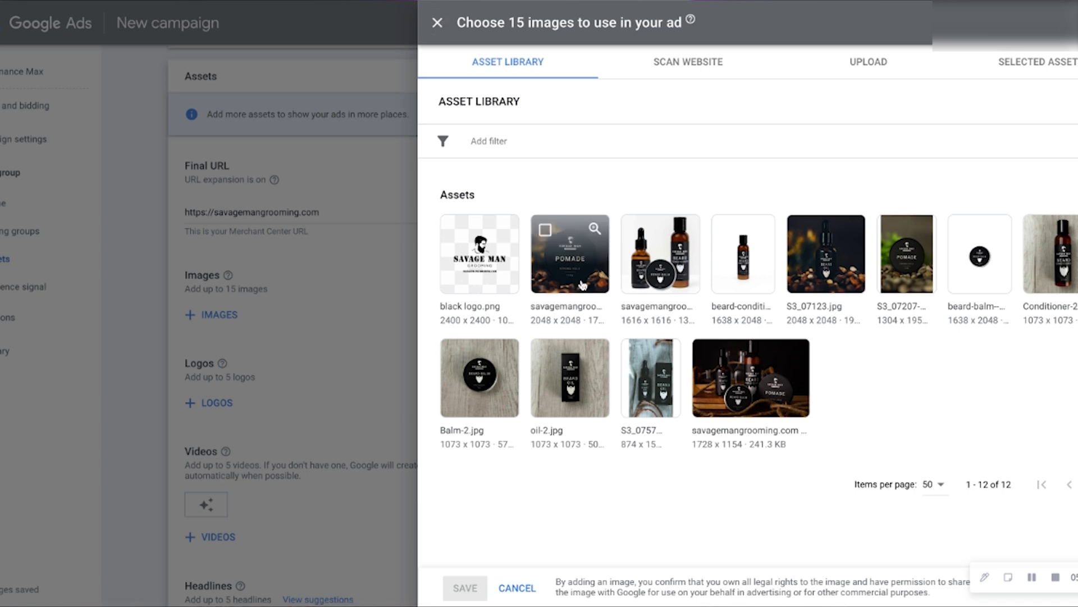
pyautogui.click(545, 230)
pyautogui.click(635, 230)
pyautogui.click(726, 230)
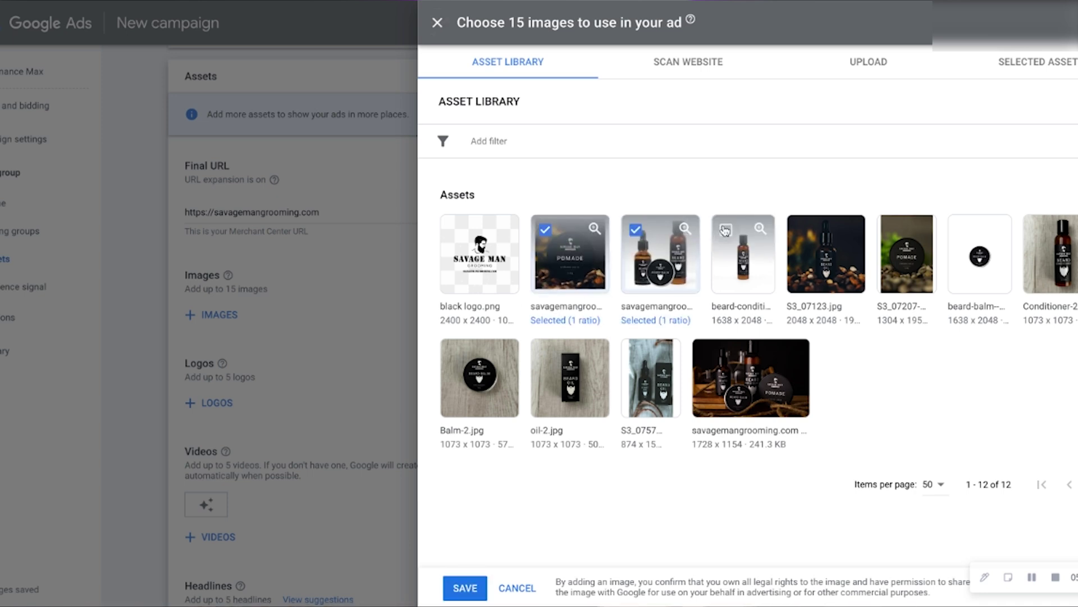
pyautogui.click(801, 229)
pyautogui.click(893, 230)
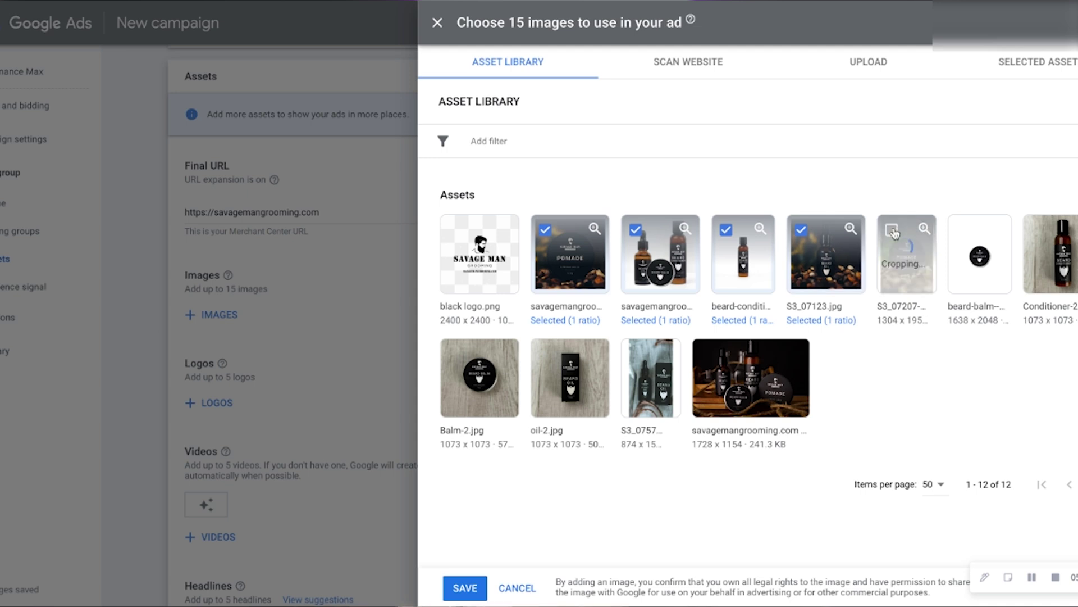
pyautogui.click(964, 231)
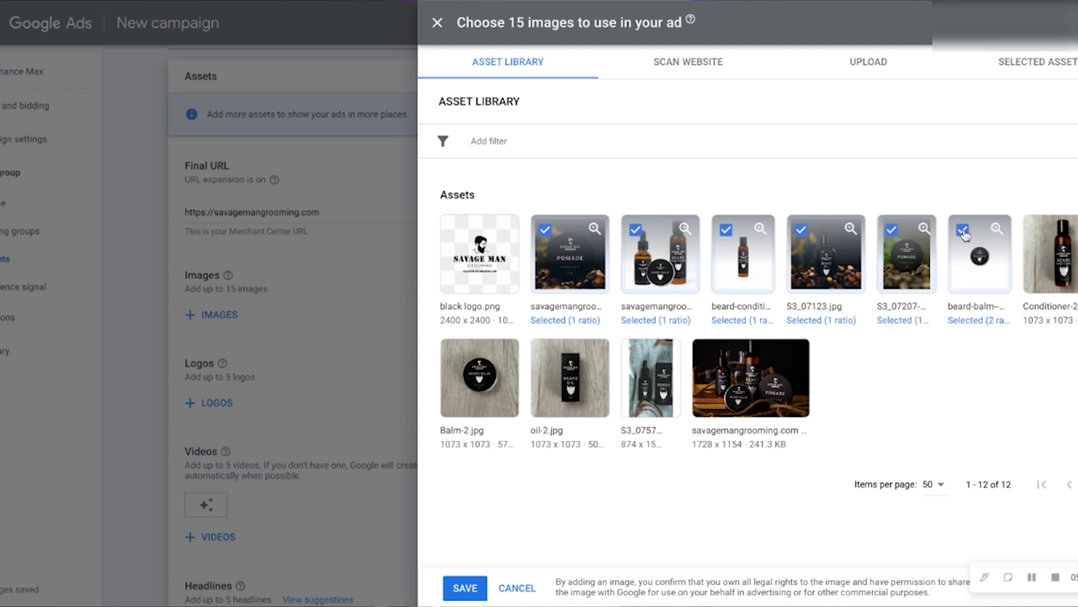
pyautogui.click(1037, 229)
pyautogui.click(455, 354)
pyautogui.click(545, 354)
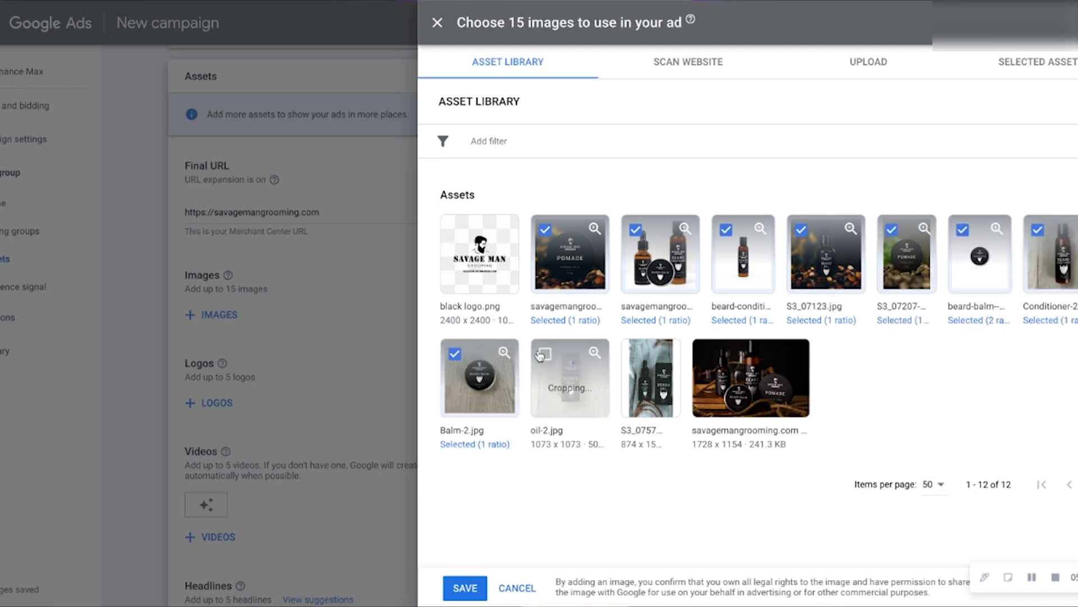
pyautogui.click(635, 353)
pyautogui.click(707, 353)
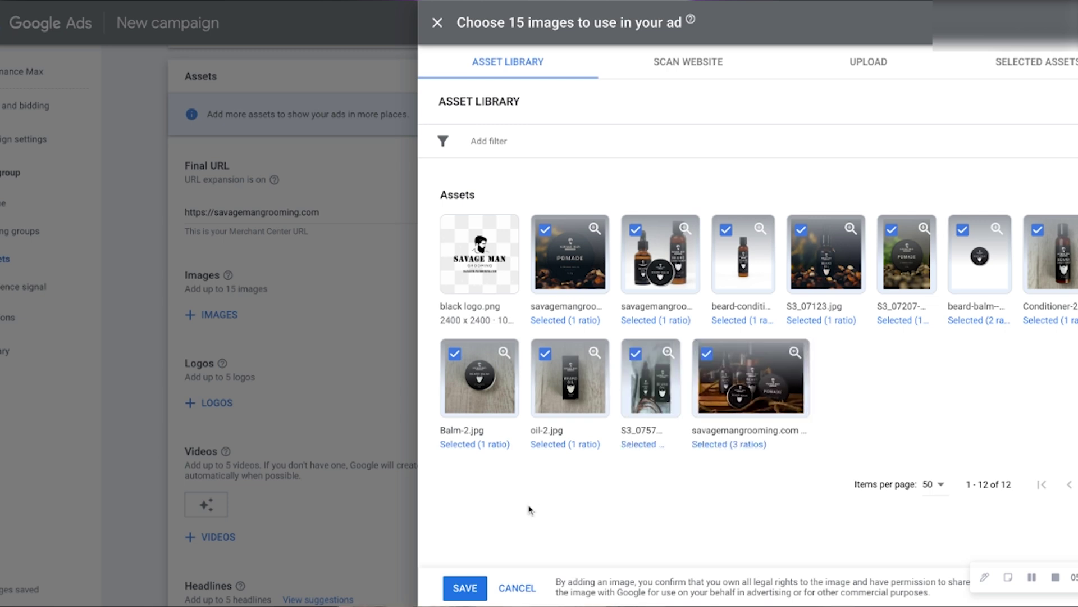
pyautogui.click(464, 588)
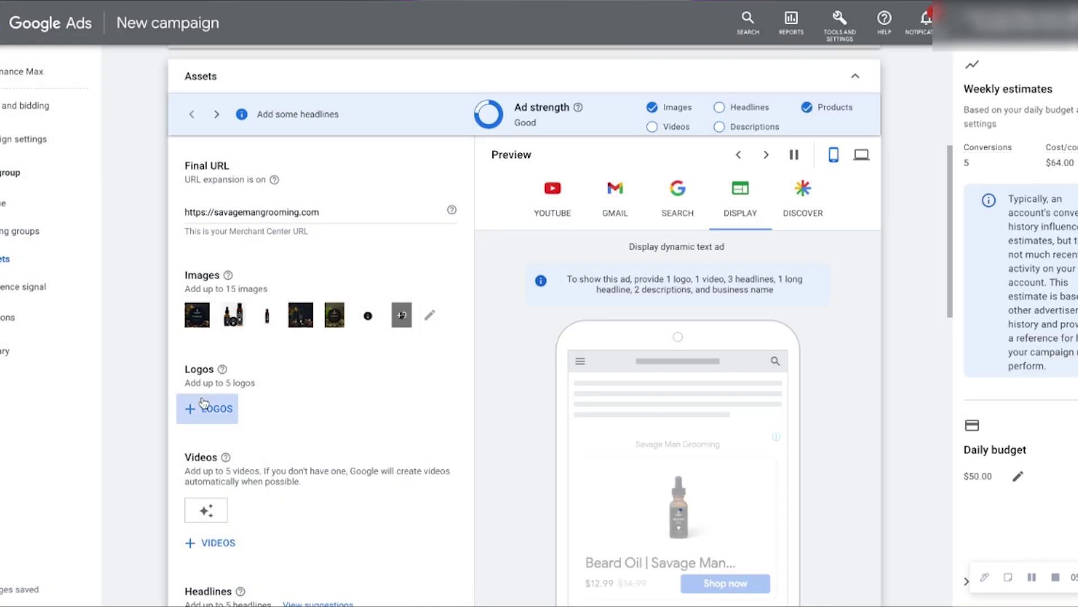
# Step: Add black logo.png from the asset library as the asset group's logo
pyautogui.click(197, 405)
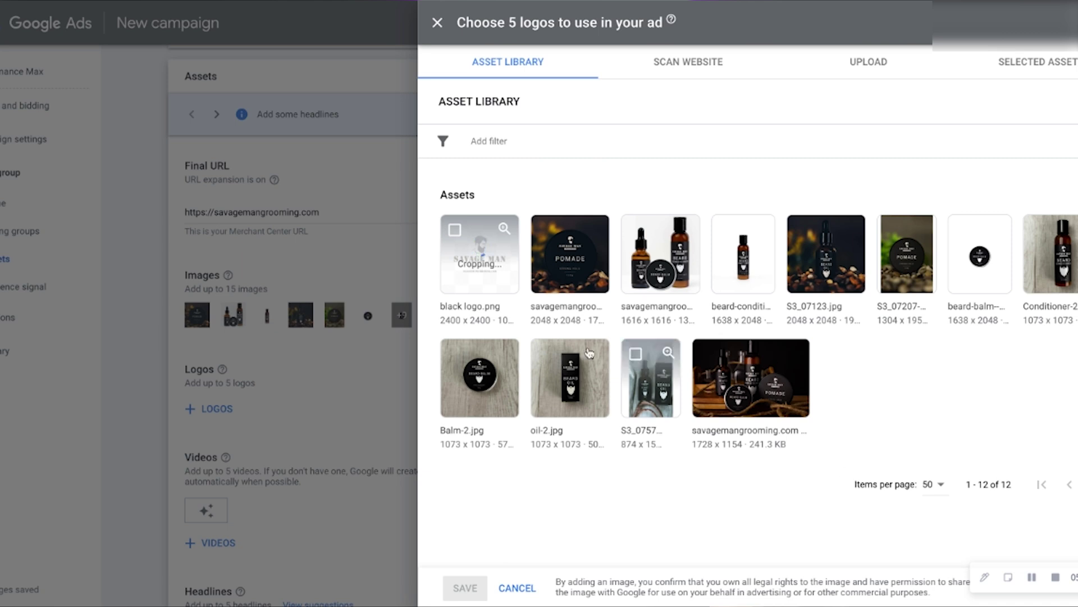
pyautogui.click(457, 230)
pyautogui.click(465, 588)
# Step: Search YouTube for "savage man grooming" videos to use in the ad
pyautogui.scroll(-3, 445, 441)
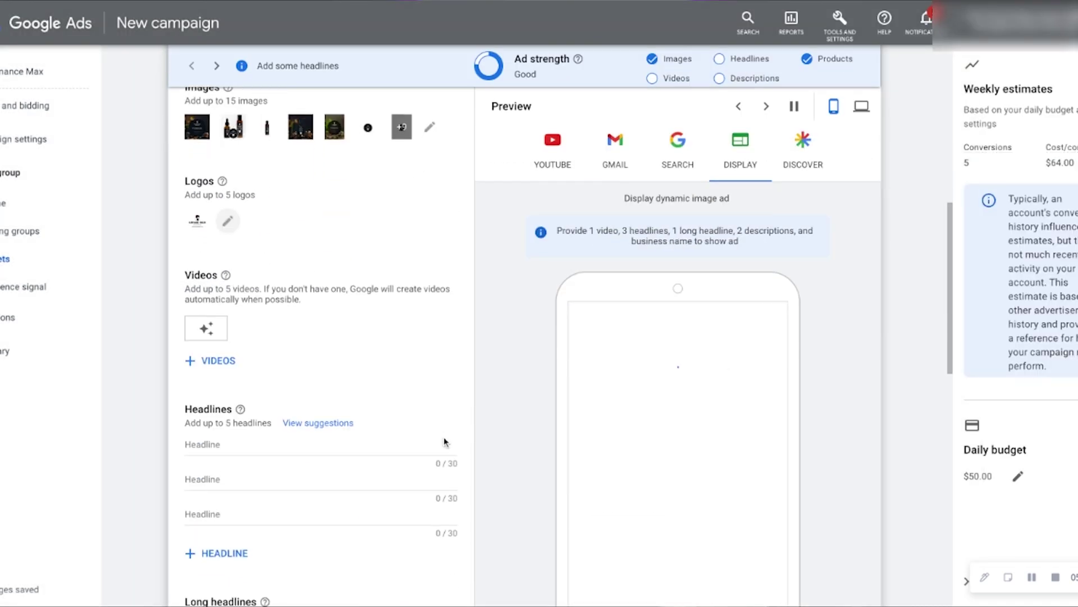
pyautogui.click(224, 365)
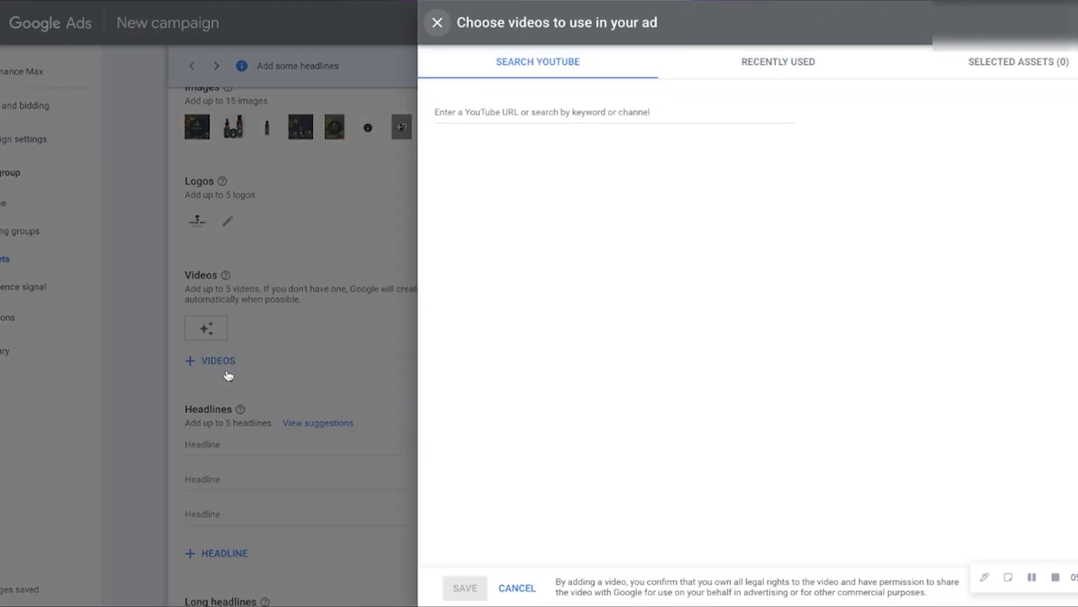
pyautogui.click(543, 110)
pyautogui.write('savage man grooming')
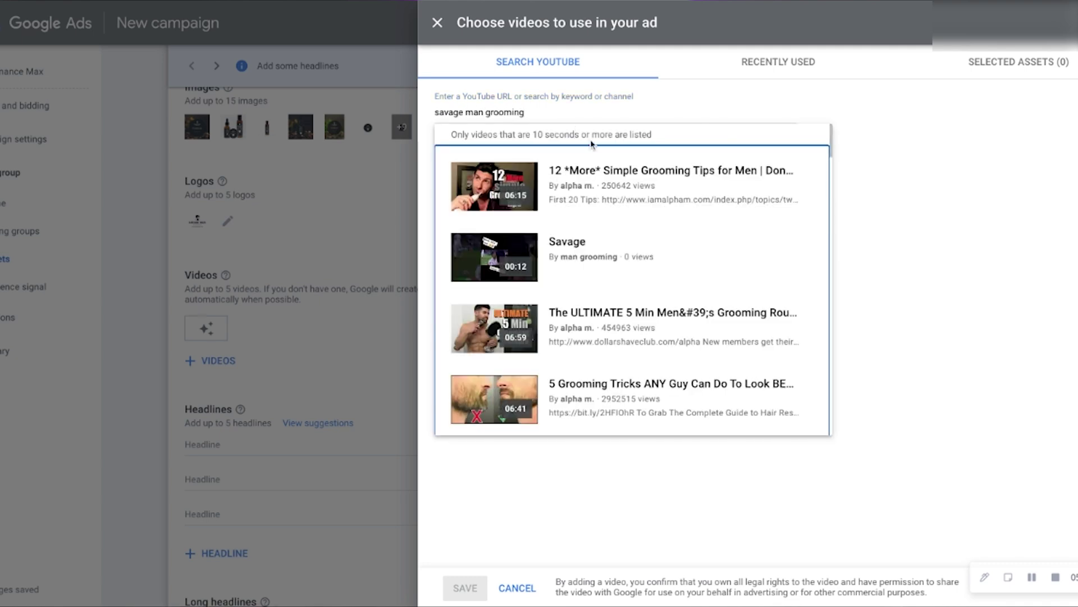
# Step: Add three of the recently used videos to the asset group
pyautogui.click(766, 64)
pyautogui.click(490, 179)
pyautogui.click(628, 180)
pyautogui.click(719, 180)
pyautogui.click(465, 588)
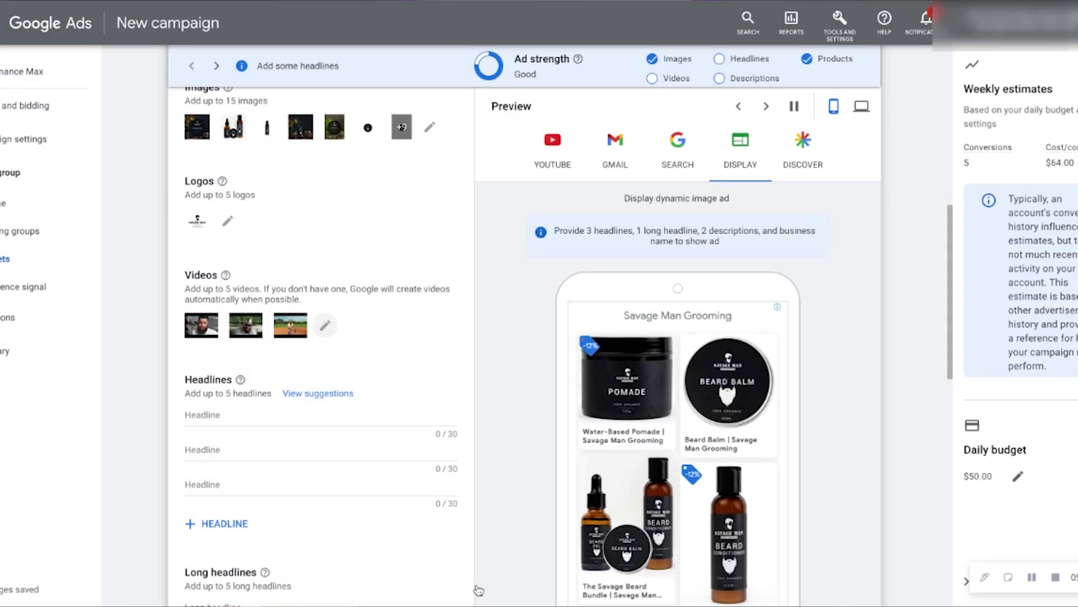
# Step: Enter the headlines "Savage Man Grooming", "All Natural Beard Products" and "Flat-Rate Shipping"
pyautogui.scroll(-2, 377, 348)
pyautogui.click(282, 296)
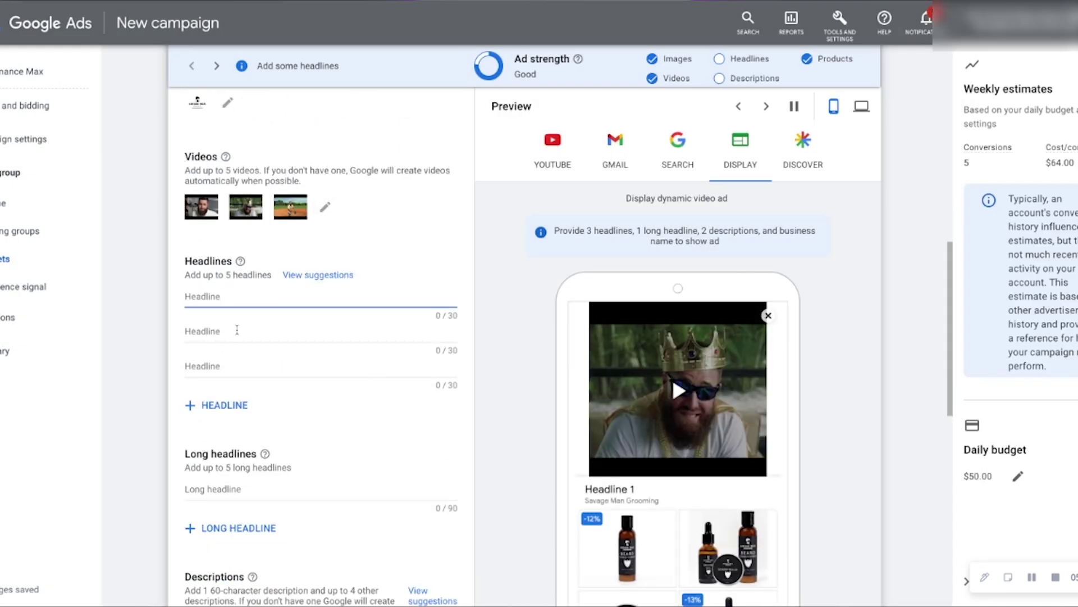
pyautogui.write('Savage Man Grooming')
pyautogui.press('Tab')
pyautogui.write('Al')
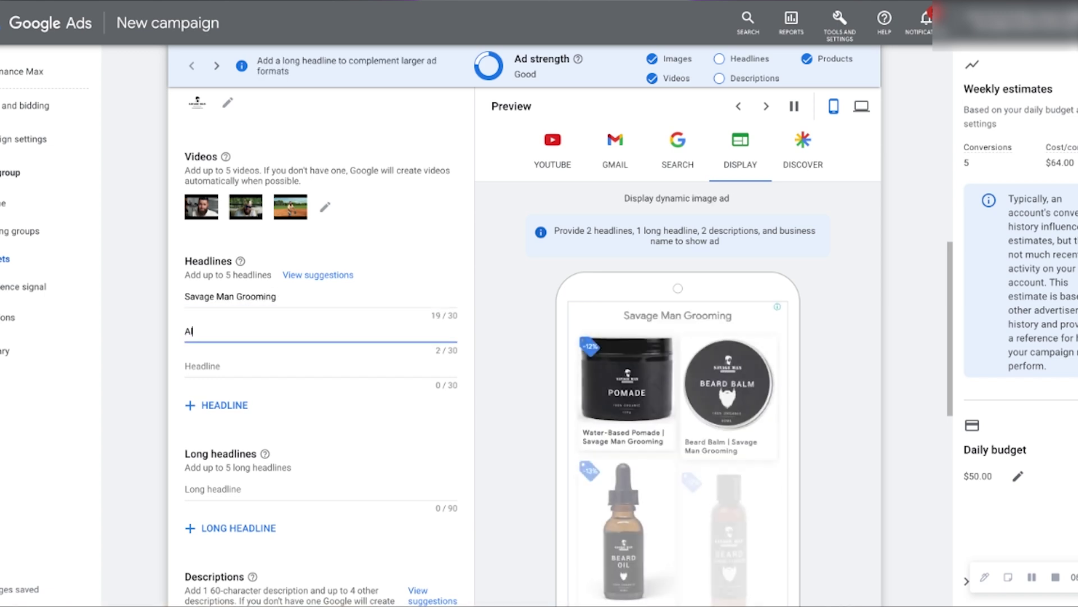
pyautogui.write('l NATural Beard Produ')
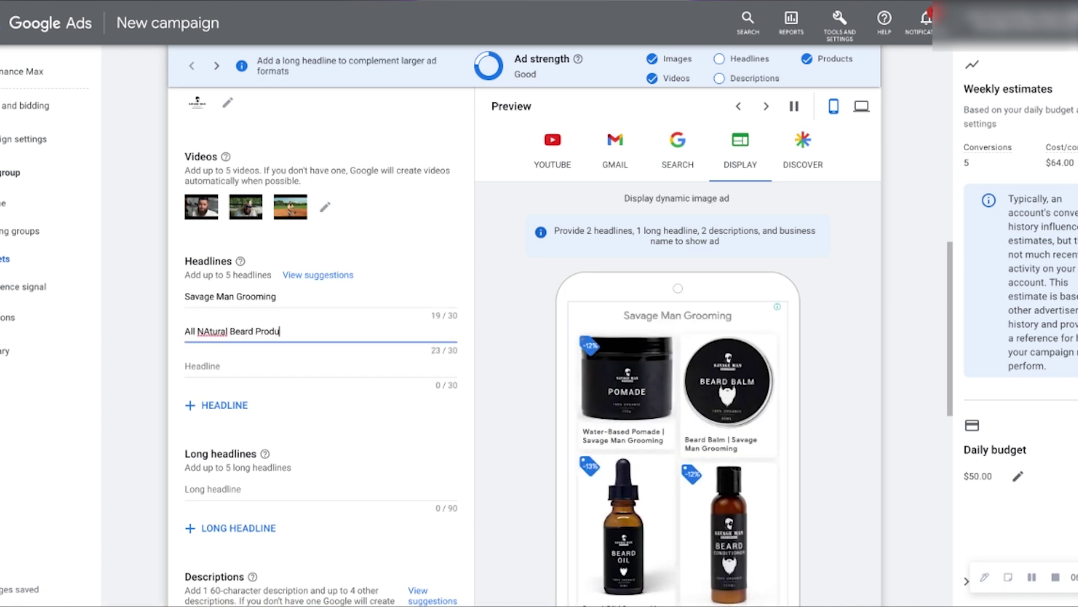
pyautogui.write('cts')
pyautogui.click(209, 331)
pyautogui.press('BackSpace')
pyautogui.write('a')
pyautogui.click(226, 366)
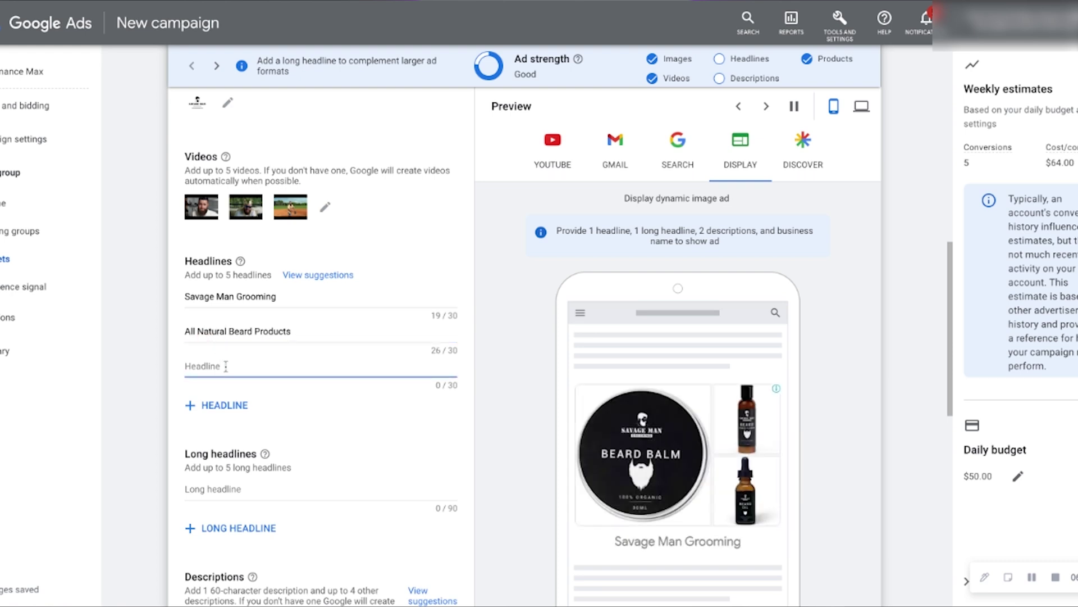
pyautogui.write('Flat-Rate Shipping')
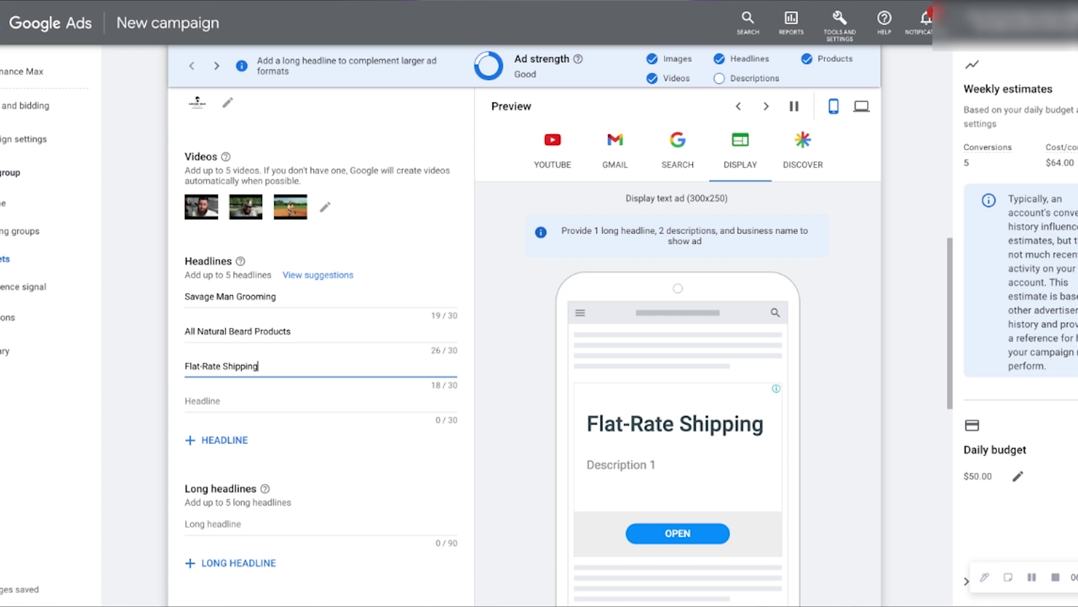
# Step: Enter the long headlines "This is a long headline" and "Savage man grooming is the best all natural beard products available on the market"
pyautogui.scroll(-4, 320, 337)
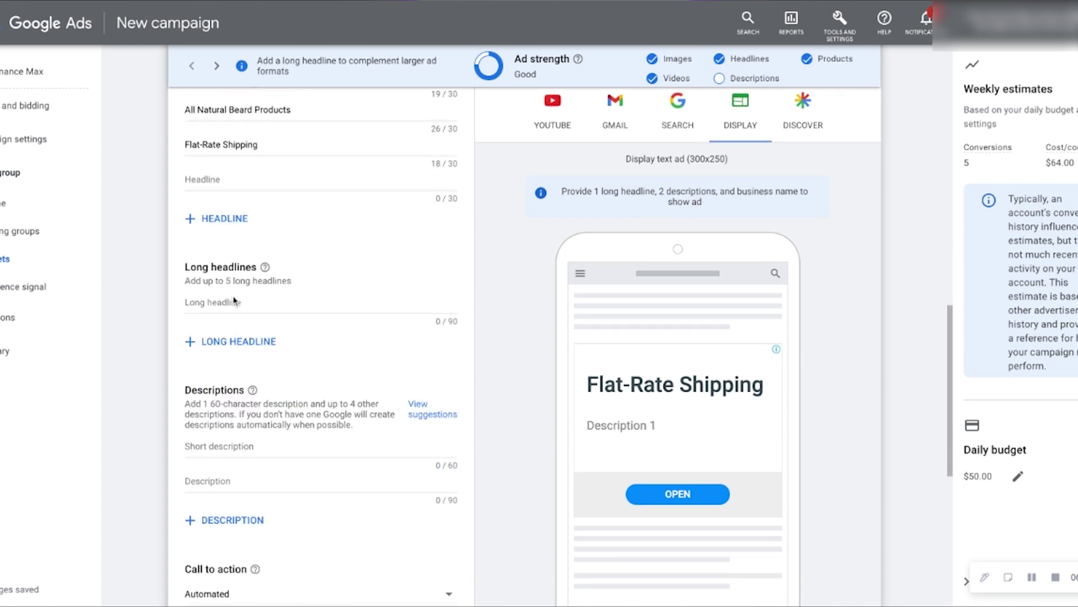
pyautogui.write('This is')
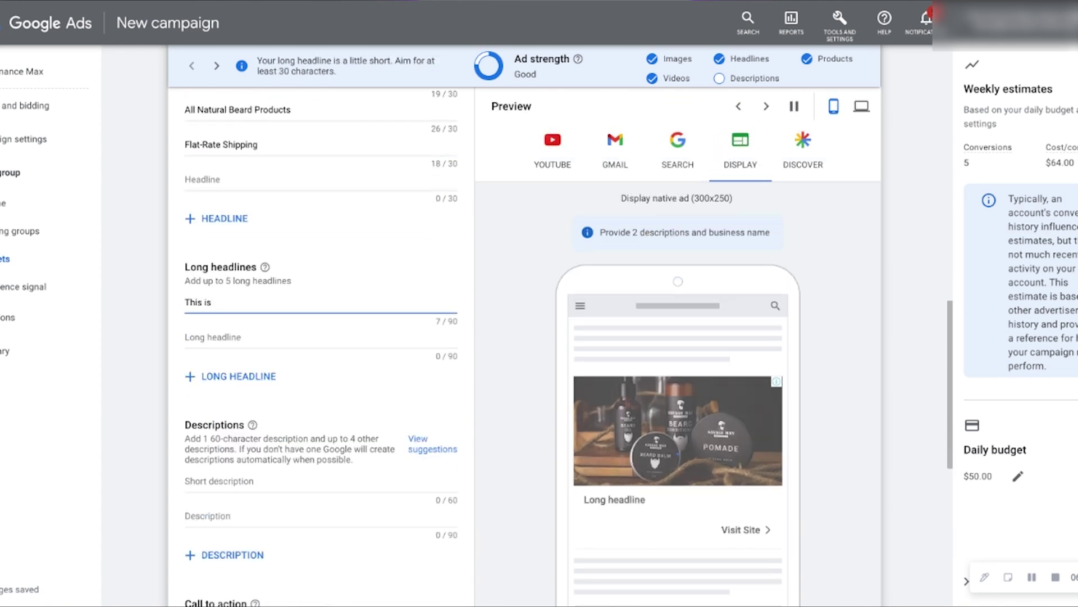
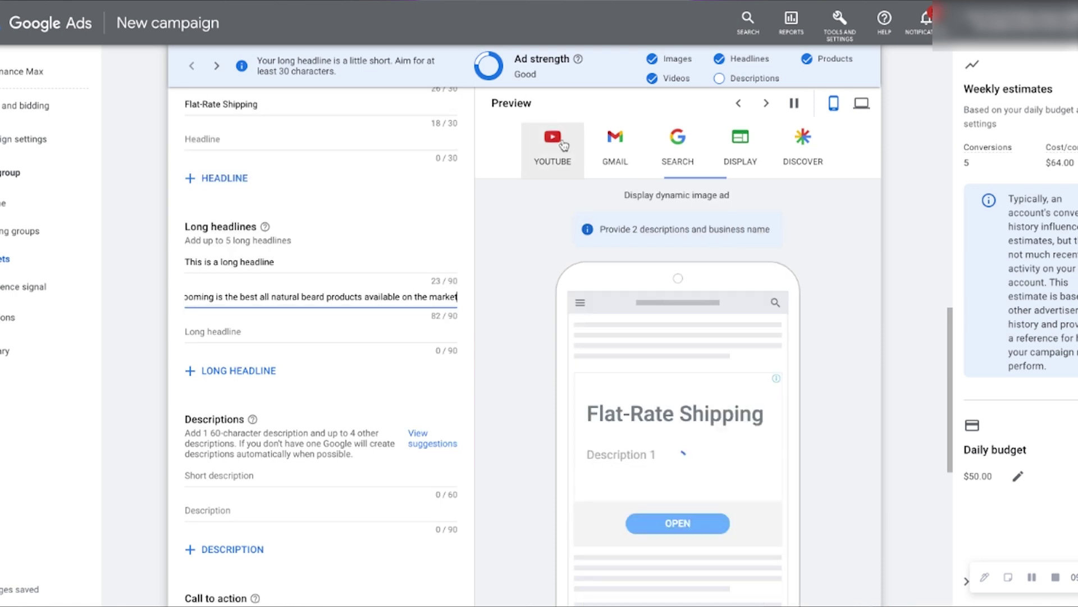
# Step: Preview how the ad appears on YouTube, Search, Display and Discover
pyautogui.click(563, 145)
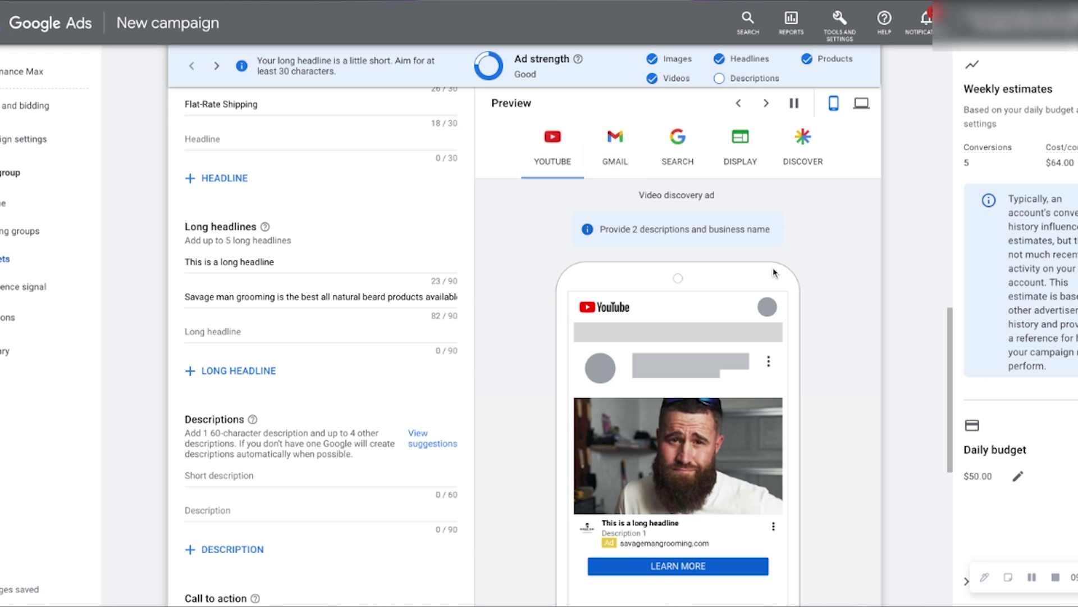
pyautogui.scroll(-2, 790, 283)
pyautogui.scroll(2, 790, 284)
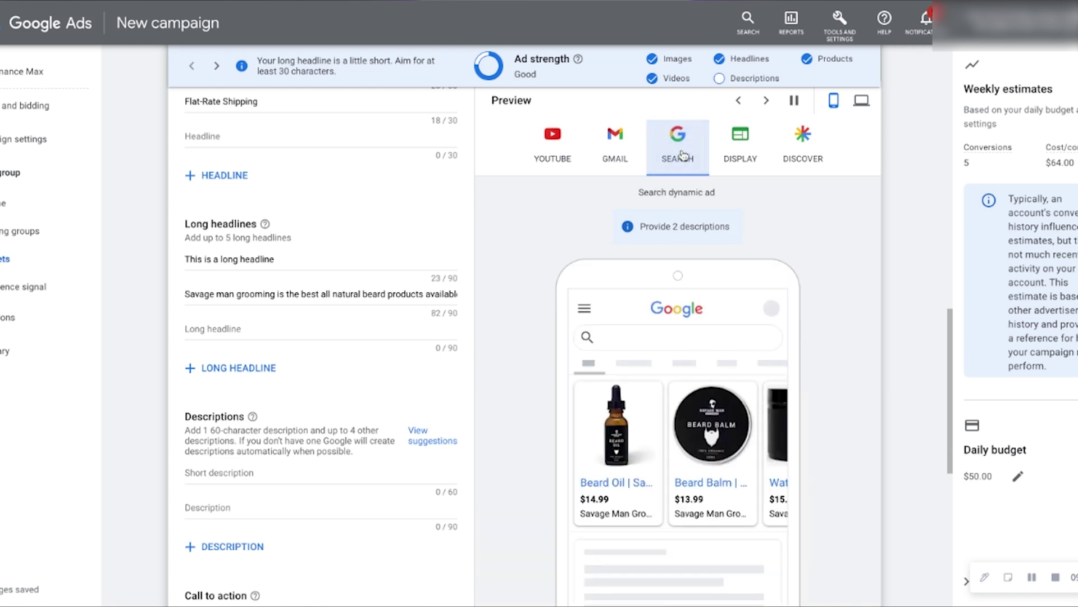
pyautogui.scroll(-1, 814, 327)
pyautogui.scroll(-2, 814, 332)
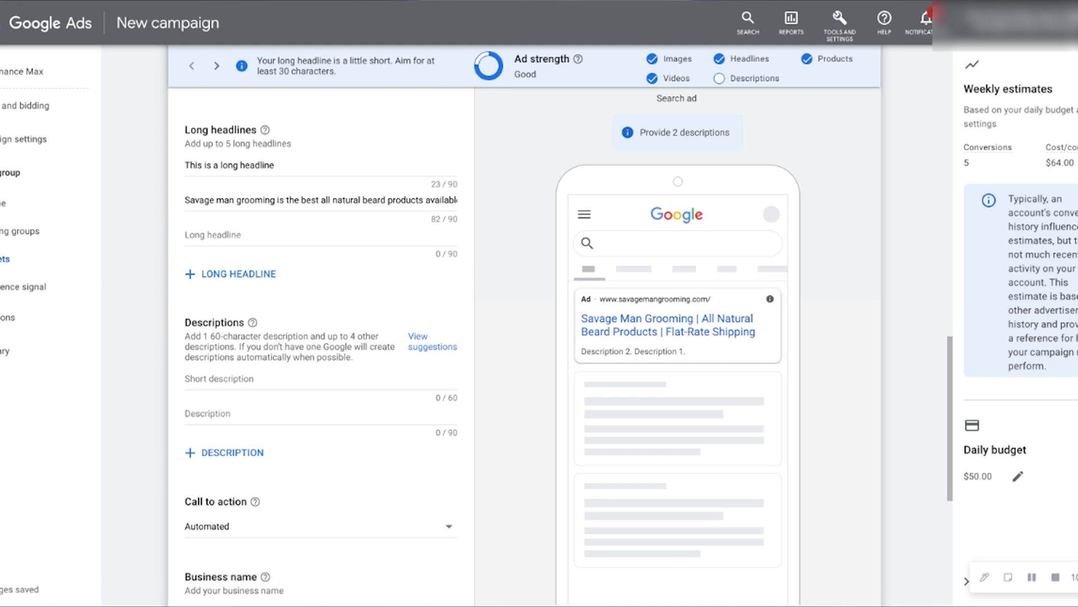
pyautogui.scroll(1, 740, 333)
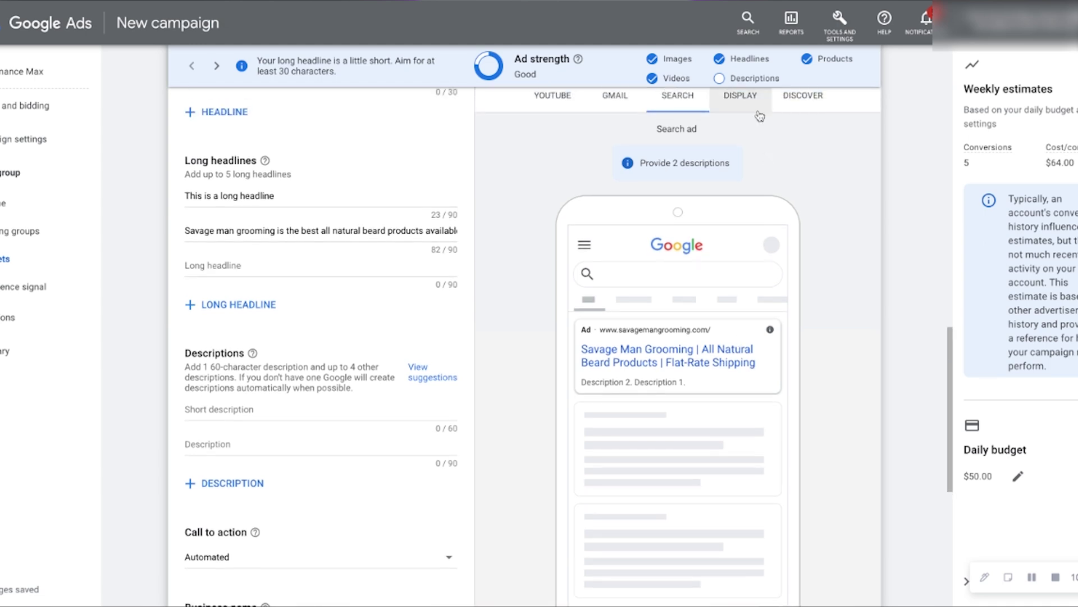
pyautogui.click(742, 98)
pyautogui.click(803, 97)
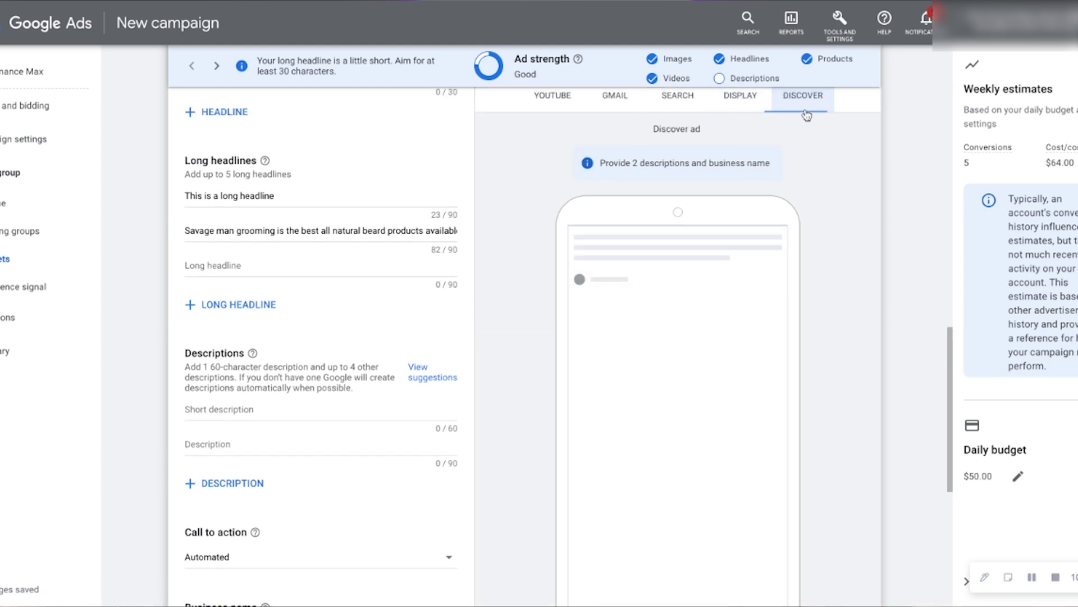
# Step: Review the saved Beard audience's segments and gender and age demographics for the audience signal, and leave without saving
pyautogui.scroll(-2, 838, 305)
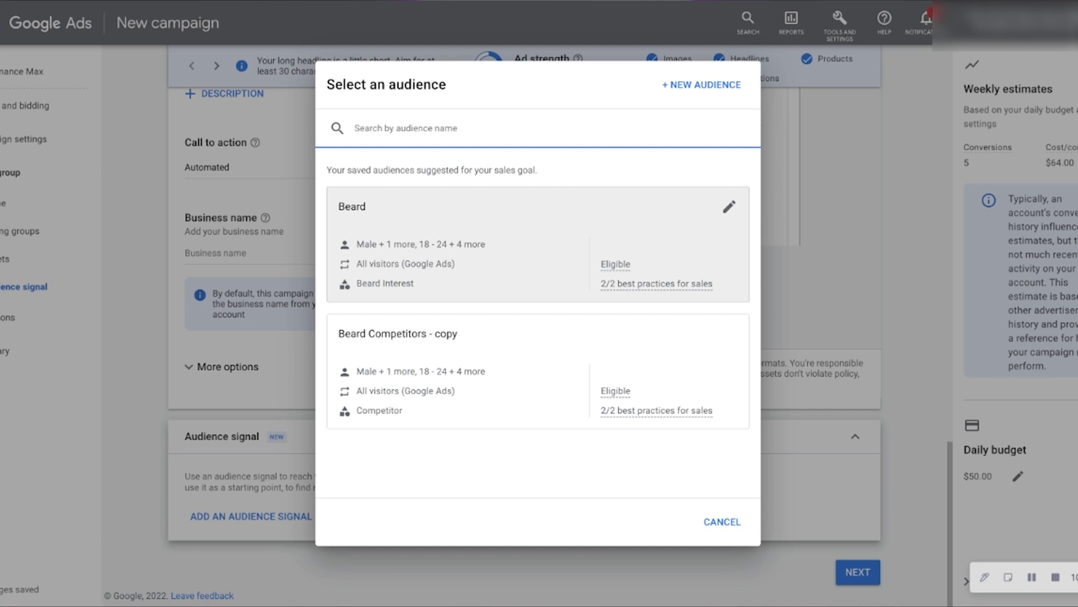
pyautogui.click(728, 209)
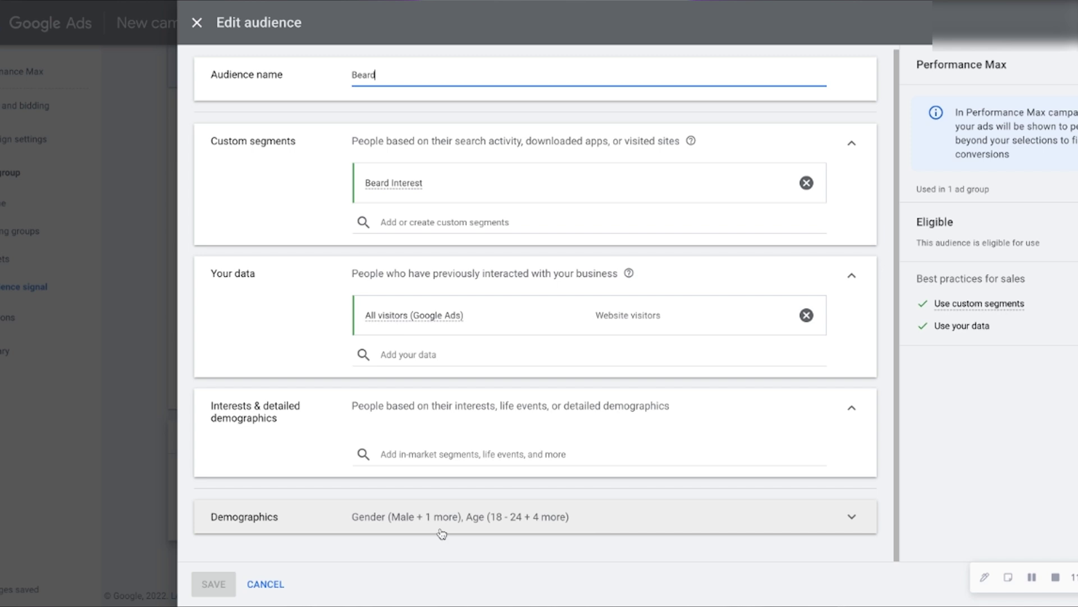
pyautogui.click(371, 528)
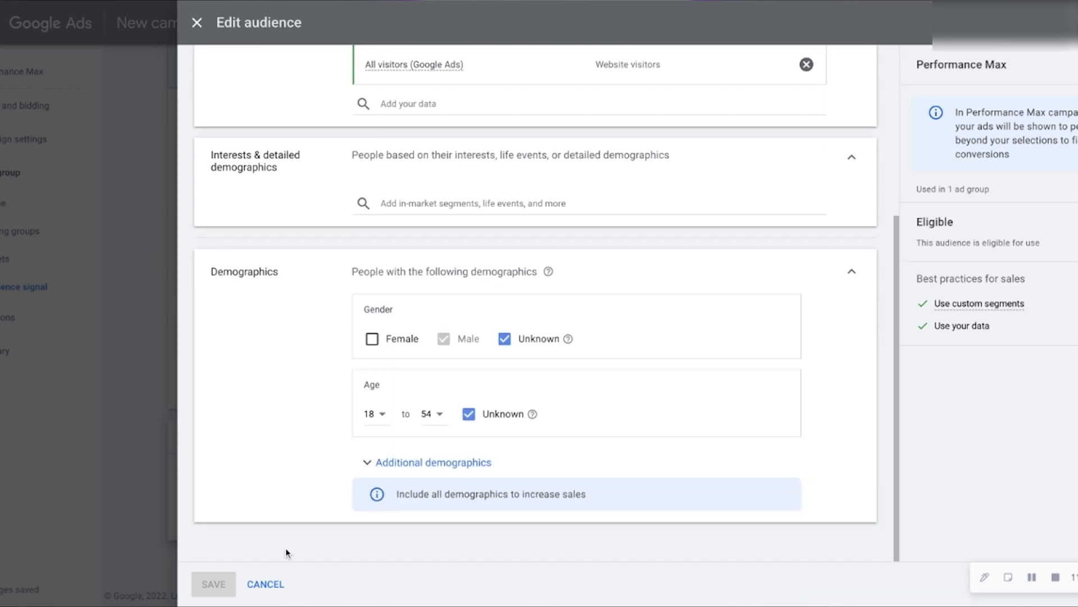
pyautogui.click(265, 584)
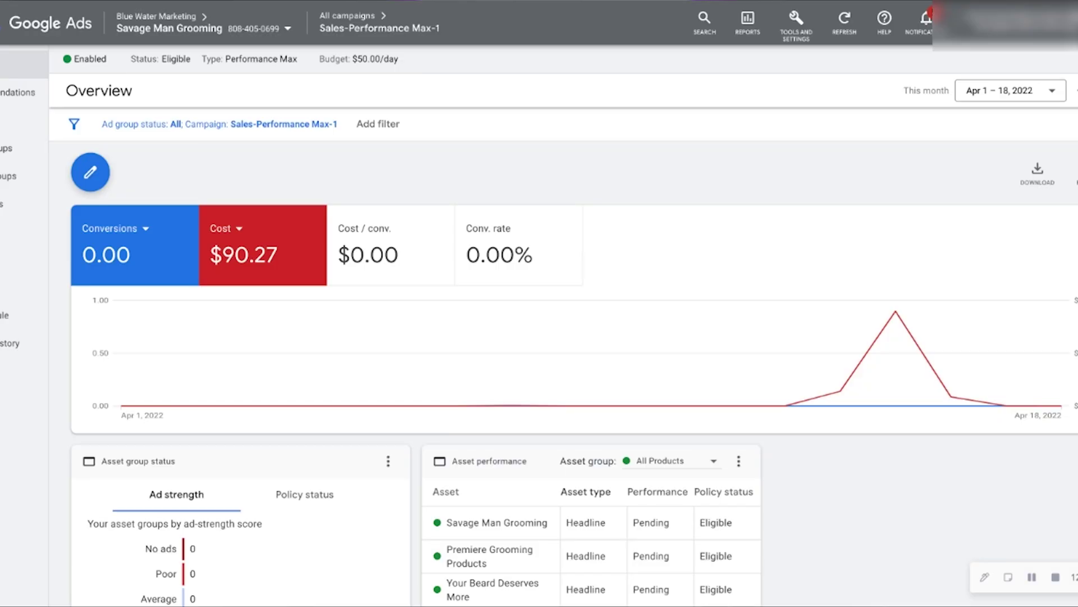
# Step: Examine the status and performance ratings of all assets in the Audience - Men Beard asset group of campaign Sales-Performance Max-1
pyautogui.scroll(-2, 562, 337)
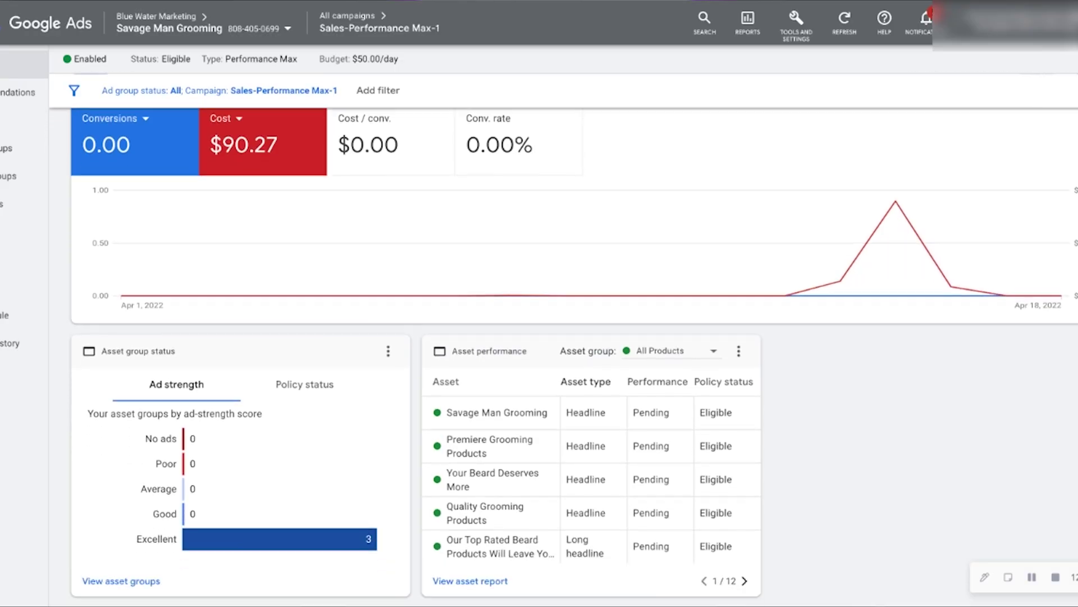
pyautogui.click(11, 147)
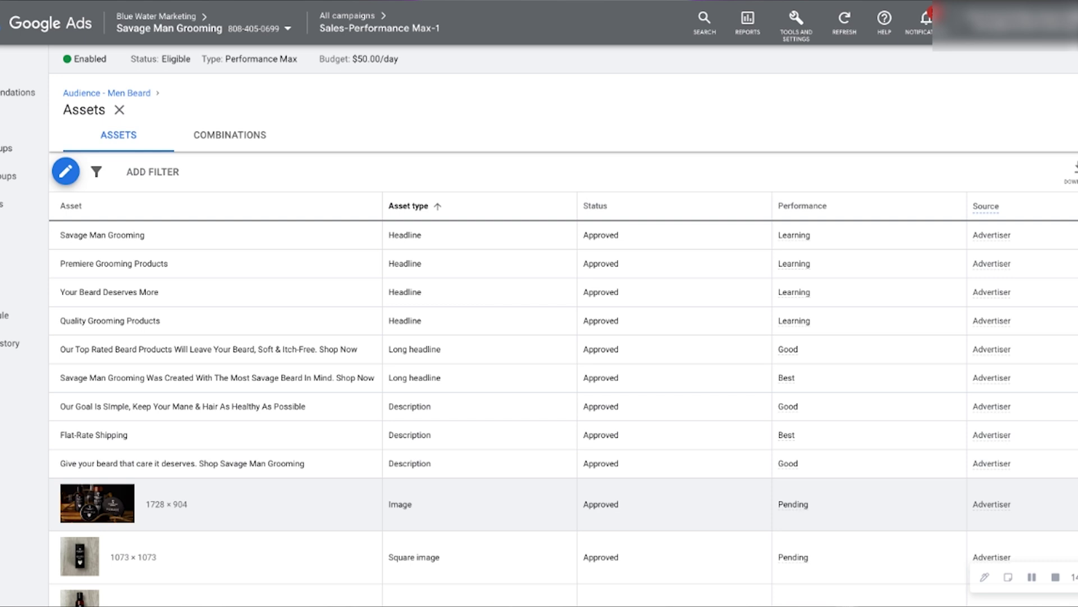
pyautogui.scroll(-1, 880, 239)
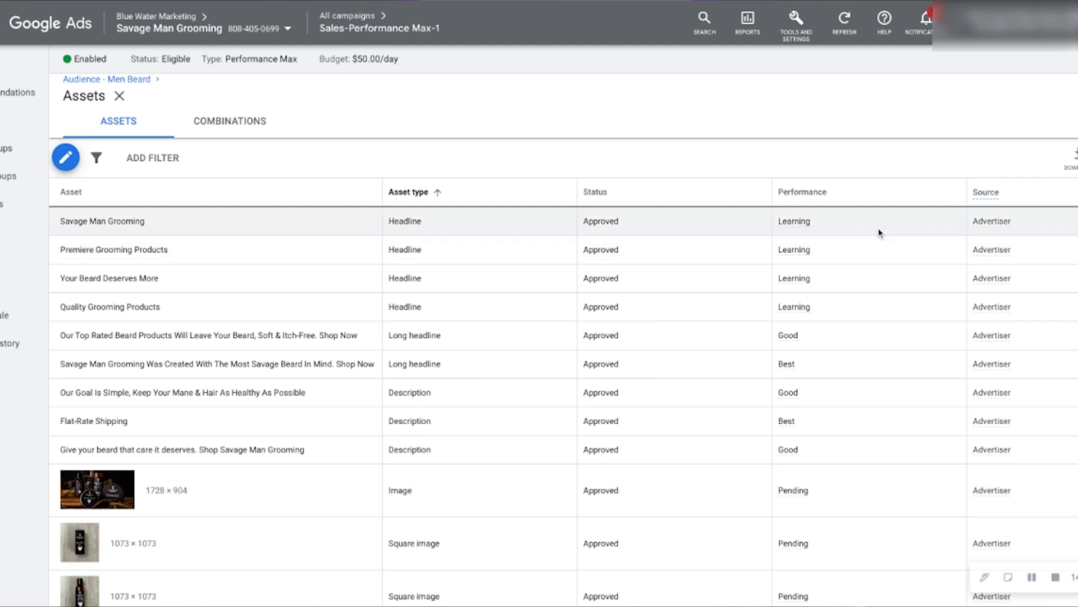
pyautogui.scroll(-2, 864, 311)
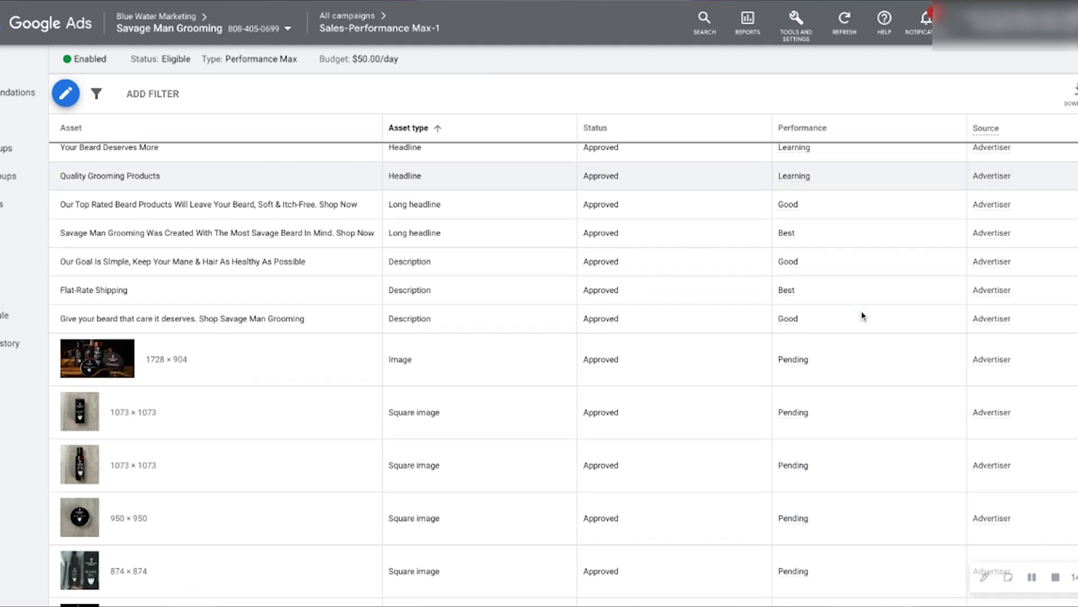
pyautogui.scroll(-1, 862, 317)
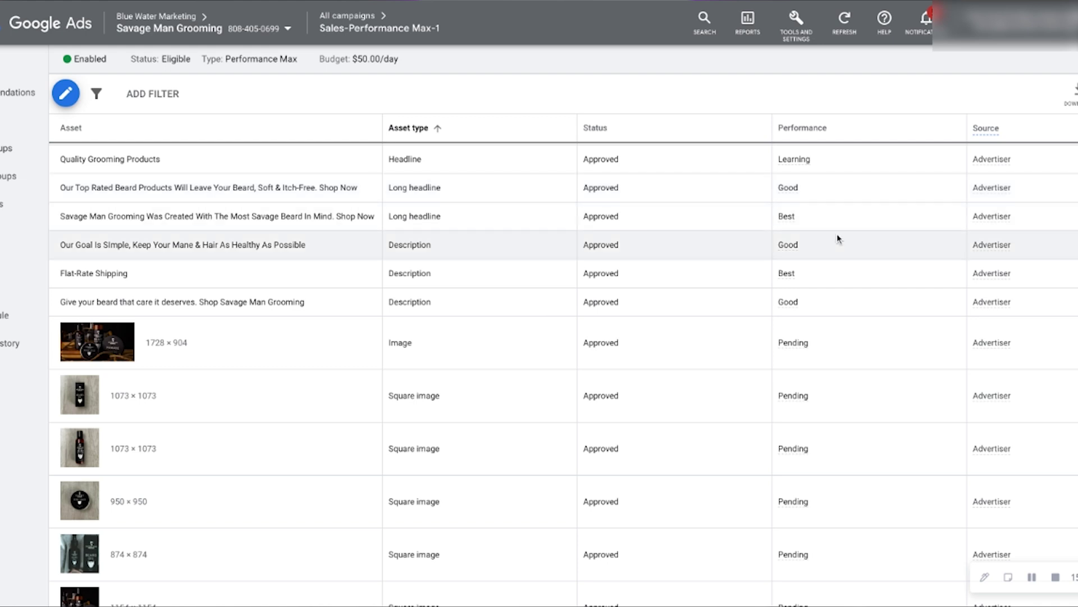
pyautogui.scroll(-2, 831, 297)
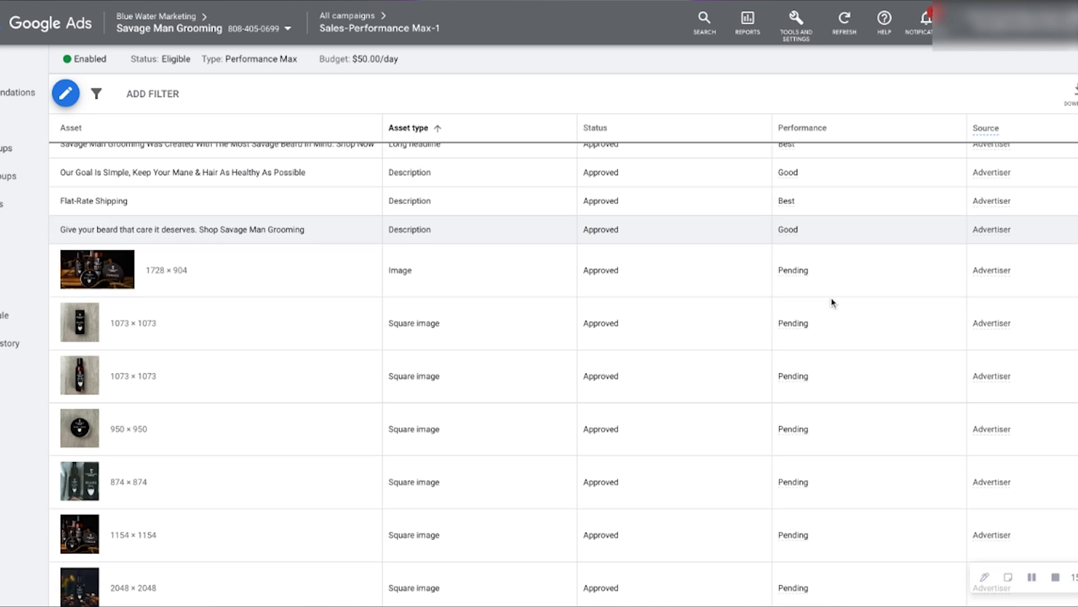
pyautogui.scroll(-8, 832, 302)
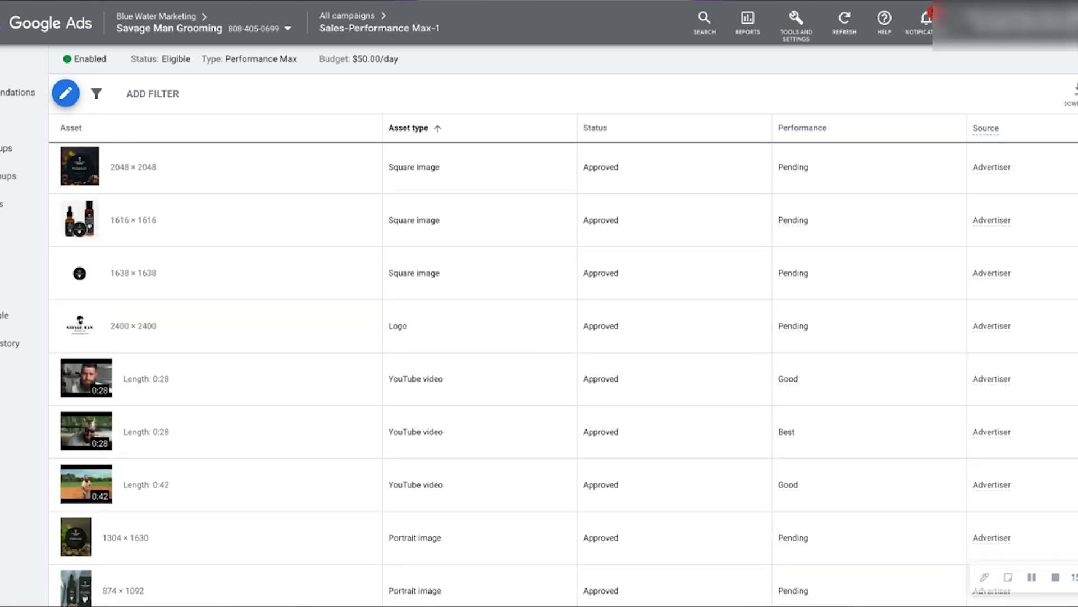
pyautogui.scroll(3, 804, 284)
pyautogui.scroll(-1, 821, 241)
pyautogui.scroll(-2, 818, 416)
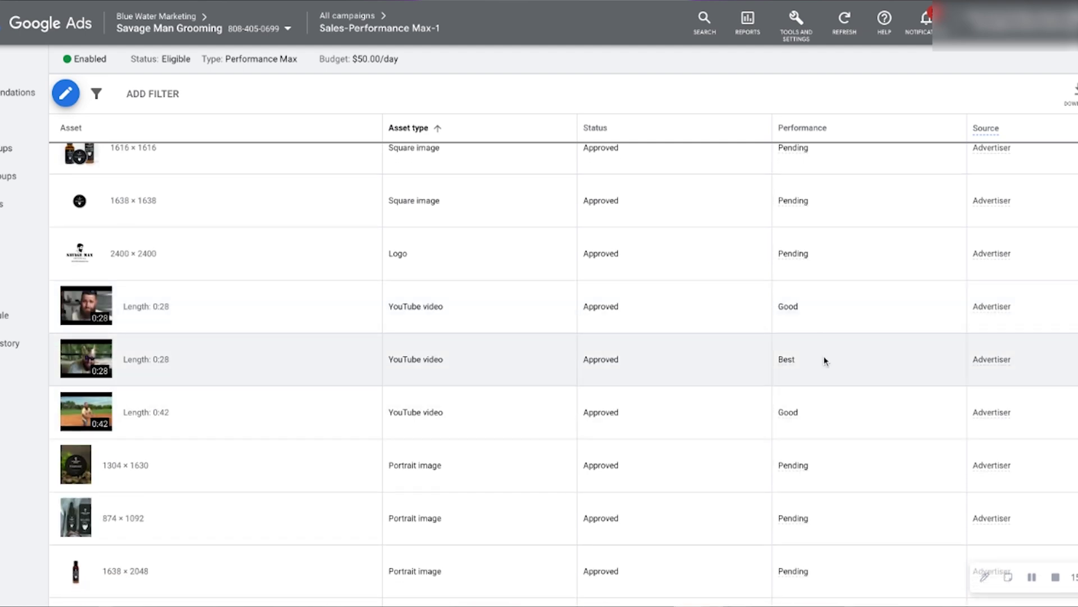
pyautogui.scroll(-3, 824, 360)
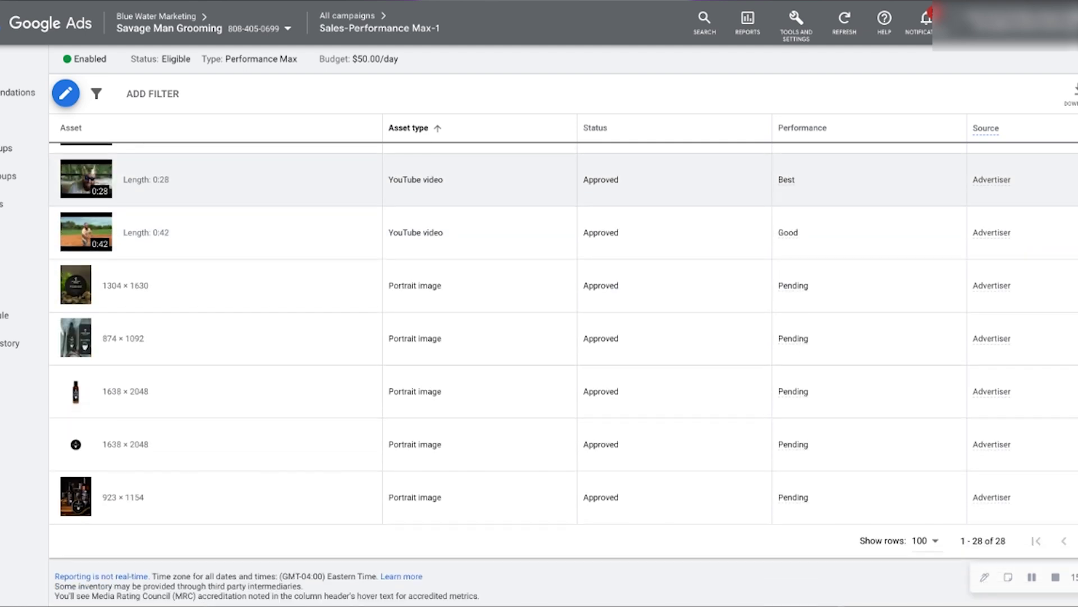